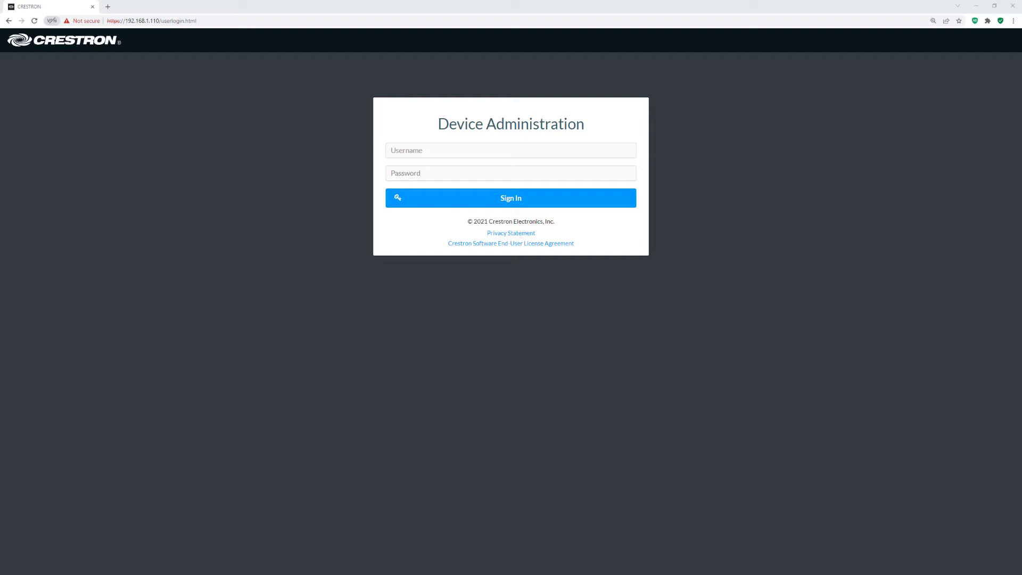
# Try signing in as admin, then connect to the RMC4 at 192.168.1.110; both fail
pyautogui.click(182, 254)
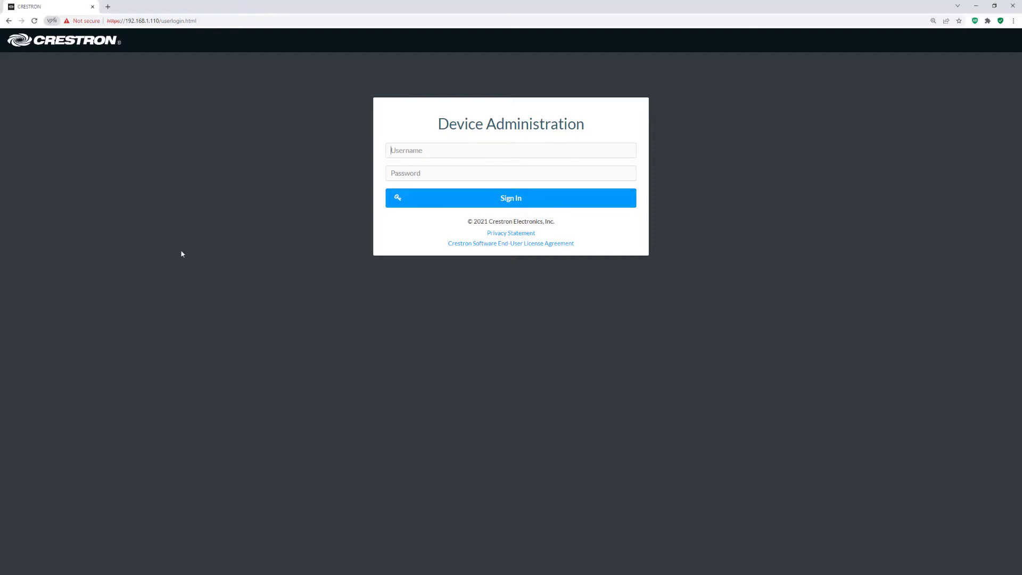
pyautogui.press('Tab')
pyautogui.press('Return')
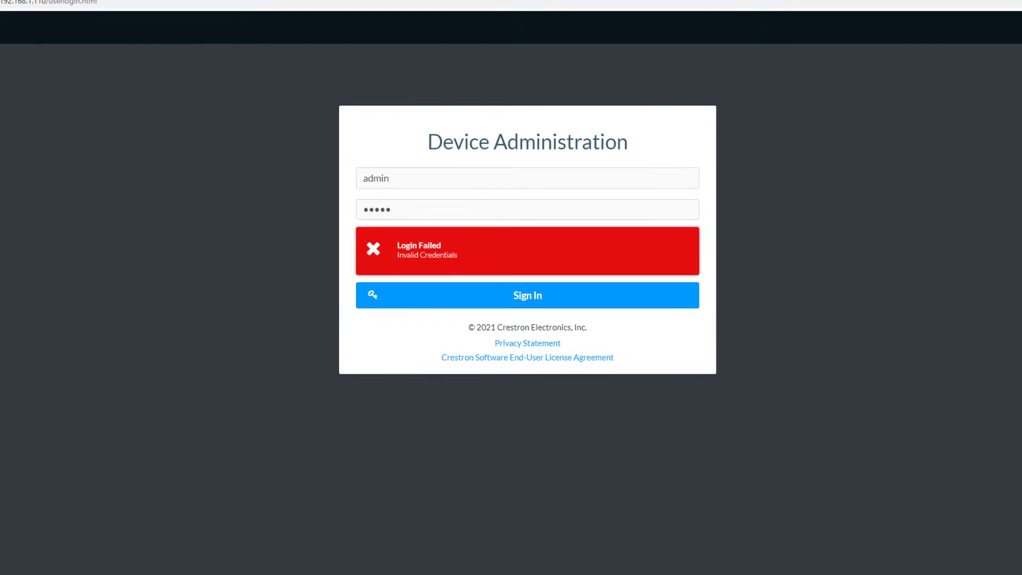
pyautogui.press('Return')
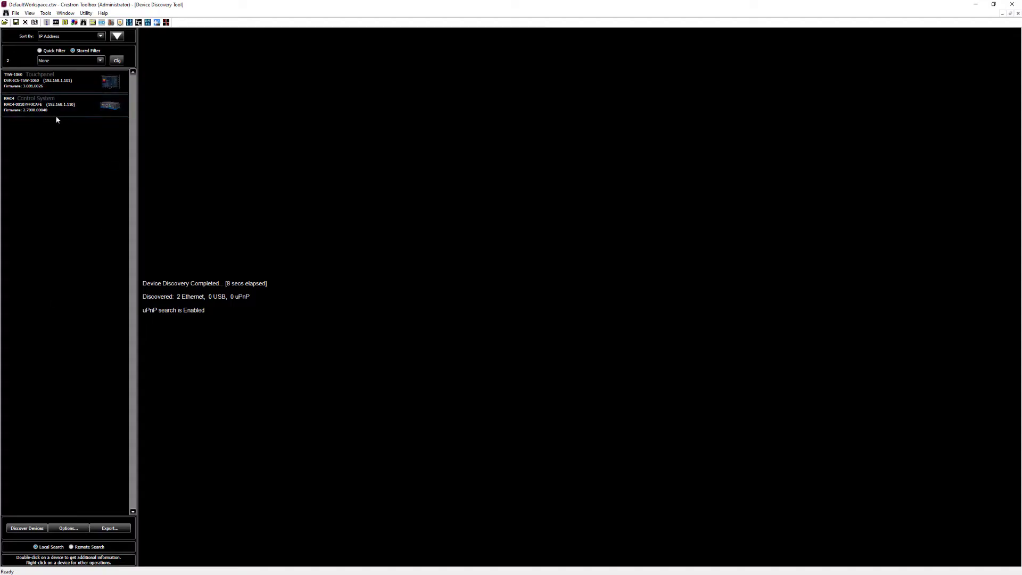
pyautogui.doubleClick(56, 107)
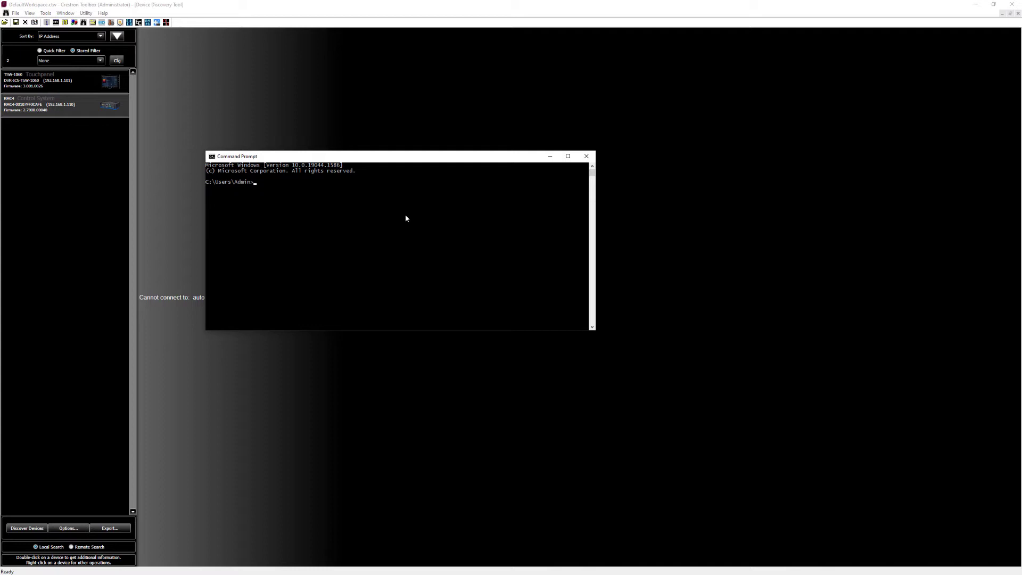
pyautogui.write('ipconfig')
# Run ipconfig to find Ethernet's IPv4 address 192.168.1.100, then launch ncpa.cpl
pyautogui.press('Return')
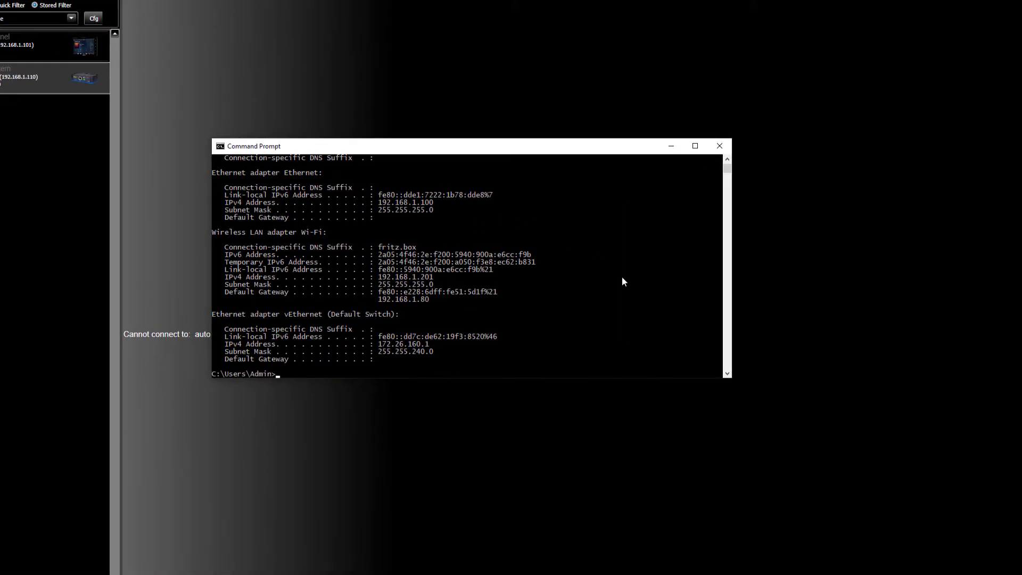
pyautogui.scroll(3, 622, 281)
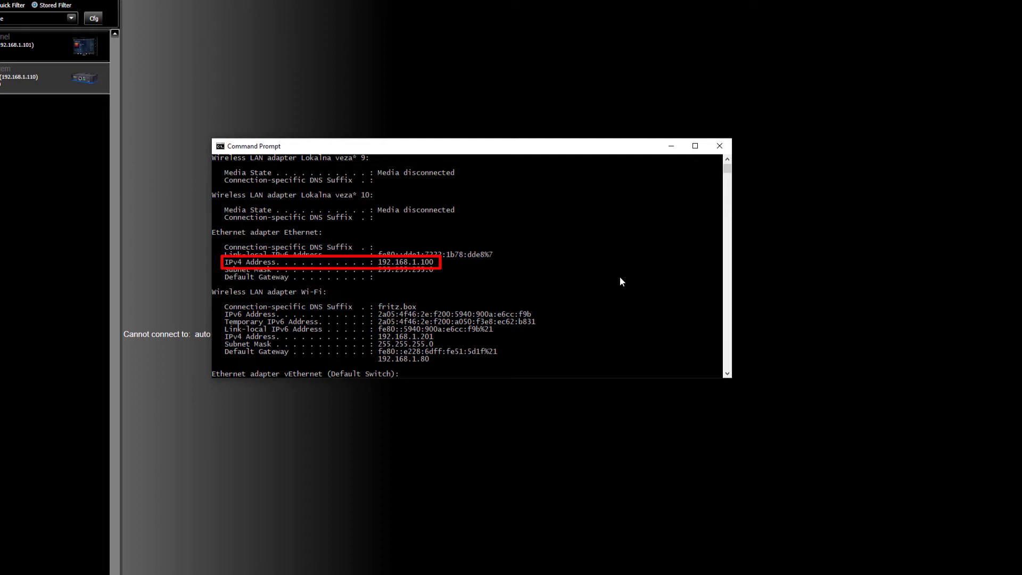
pyautogui.scroll(-8, 621, 281)
pyautogui.write('n')
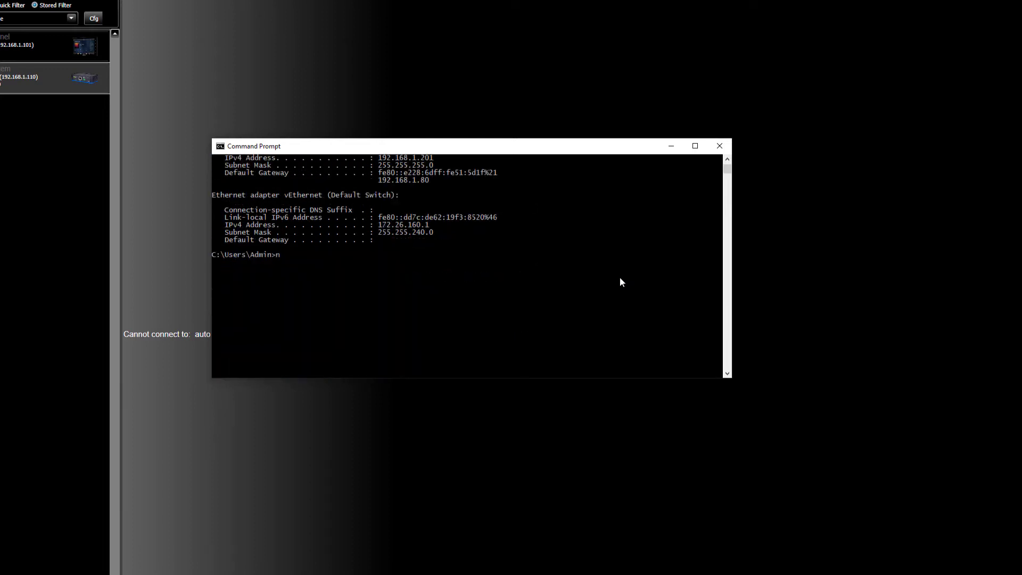
pyautogui.write('cpa.cpl')
pyautogui.press('Return')
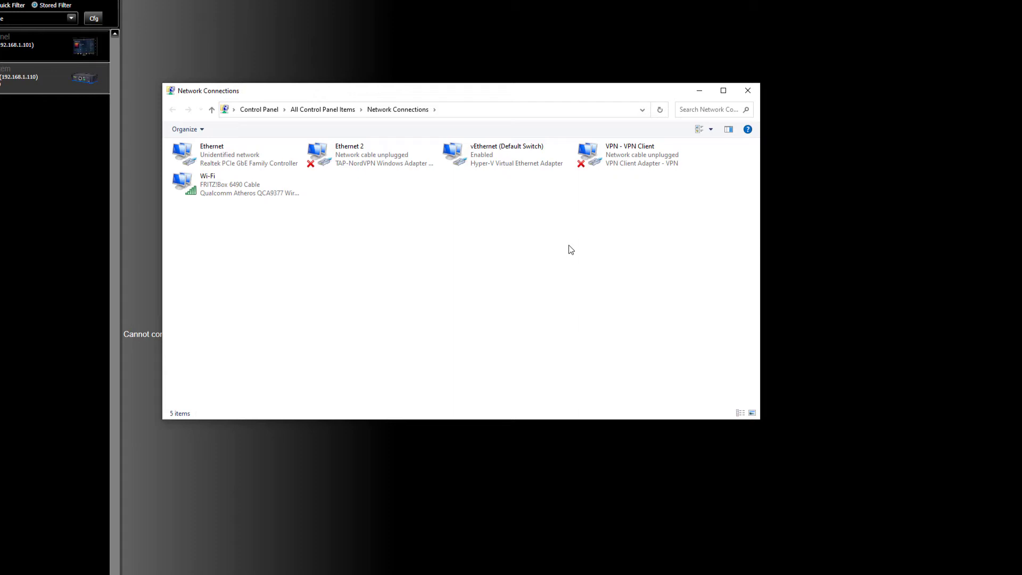
# In Ethernet's IPv4 properties, replace the address's last octet 100 with 99
pyautogui.rightClick(236, 152)
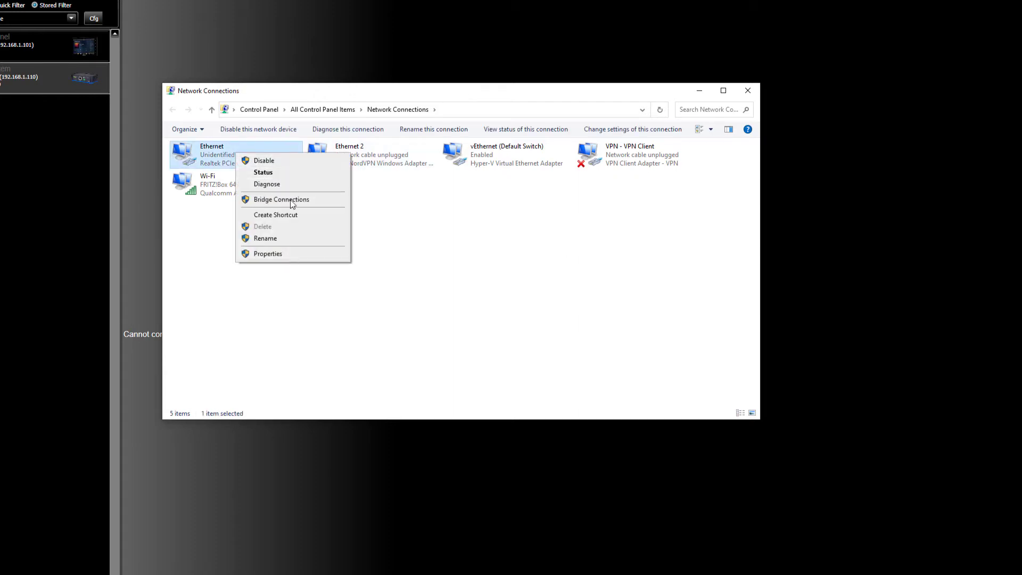
pyautogui.click(300, 253)
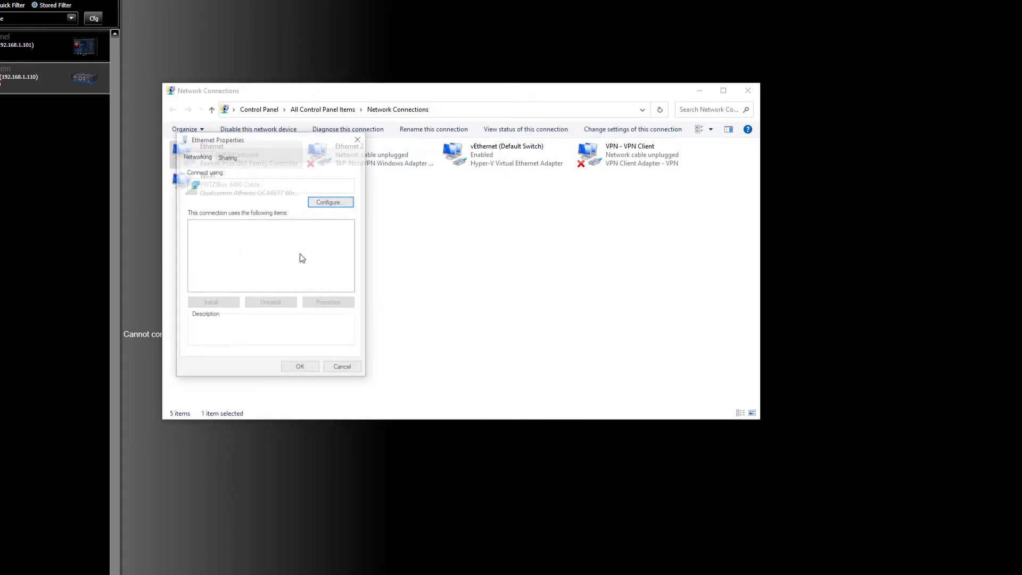
pyautogui.click(264, 279)
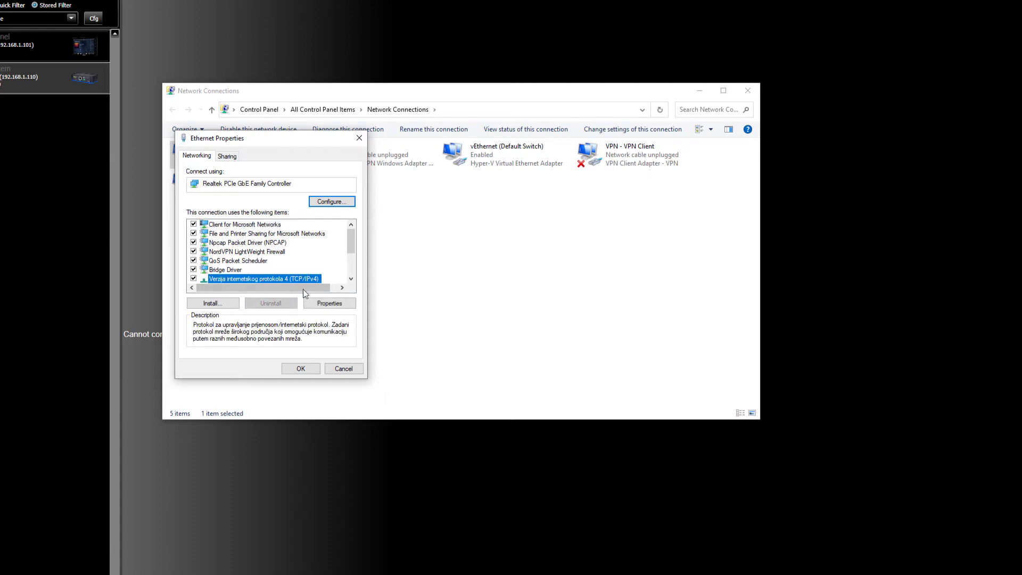
pyautogui.click(320, 305)
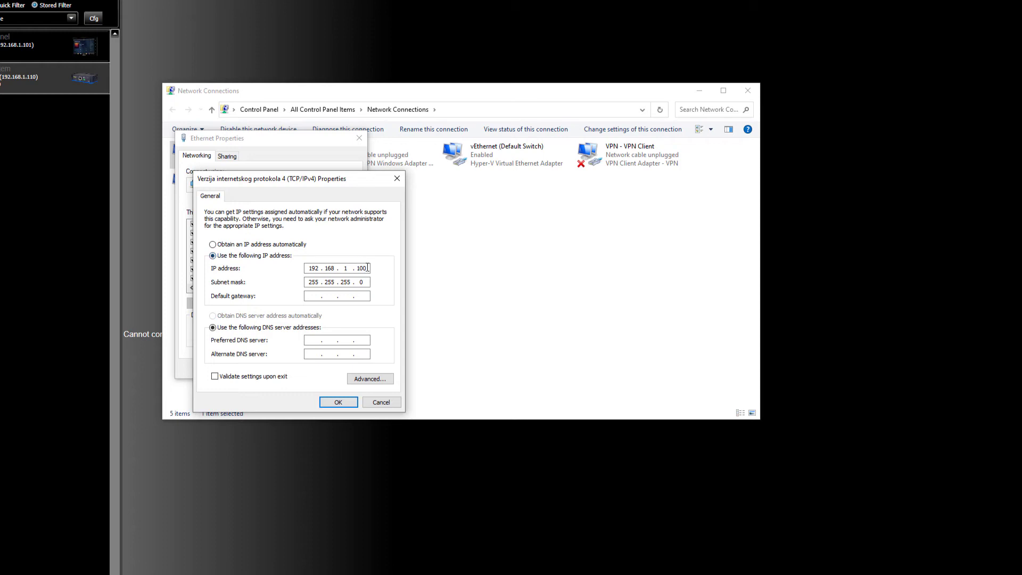
pyautogui.doubleClick(363, 268)
pyautogui.press('BackSpace')
pyautogui.write('99')
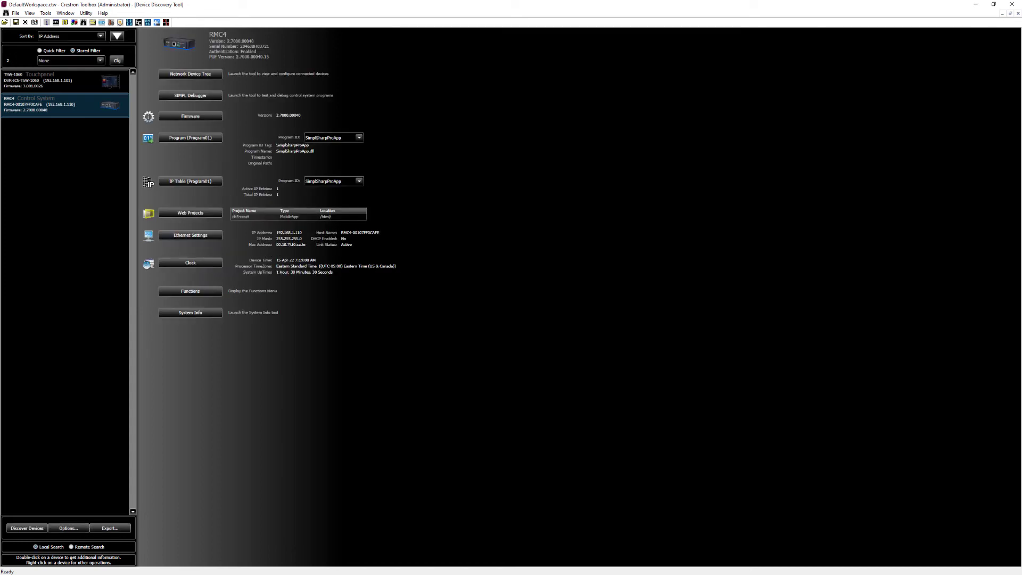
# Under Functions > Authentication > Blocked IPs, remove 192.168.1.100 and confirm
pyautogui.click(167, 293)
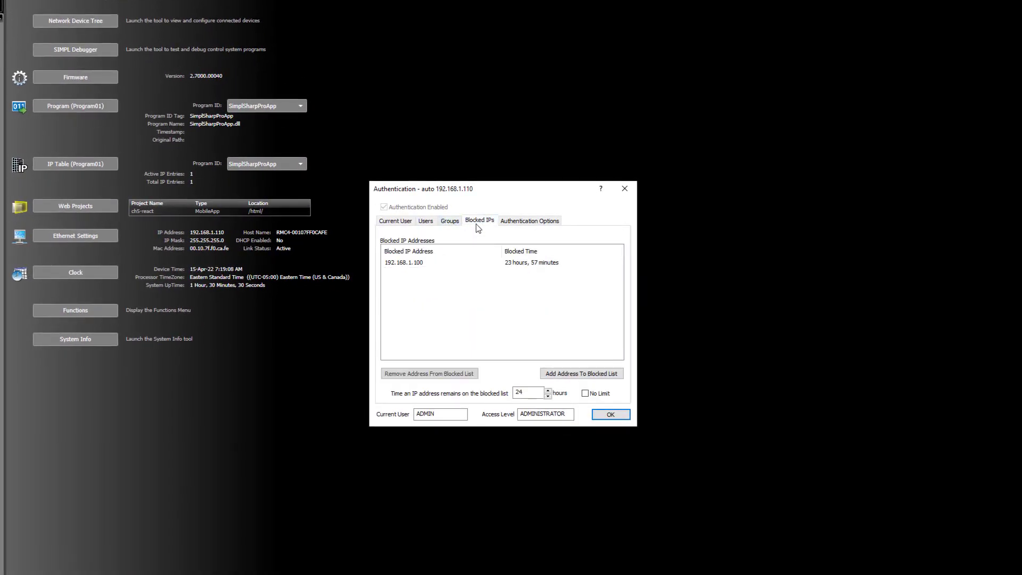
pyautogui.click(416, 262)
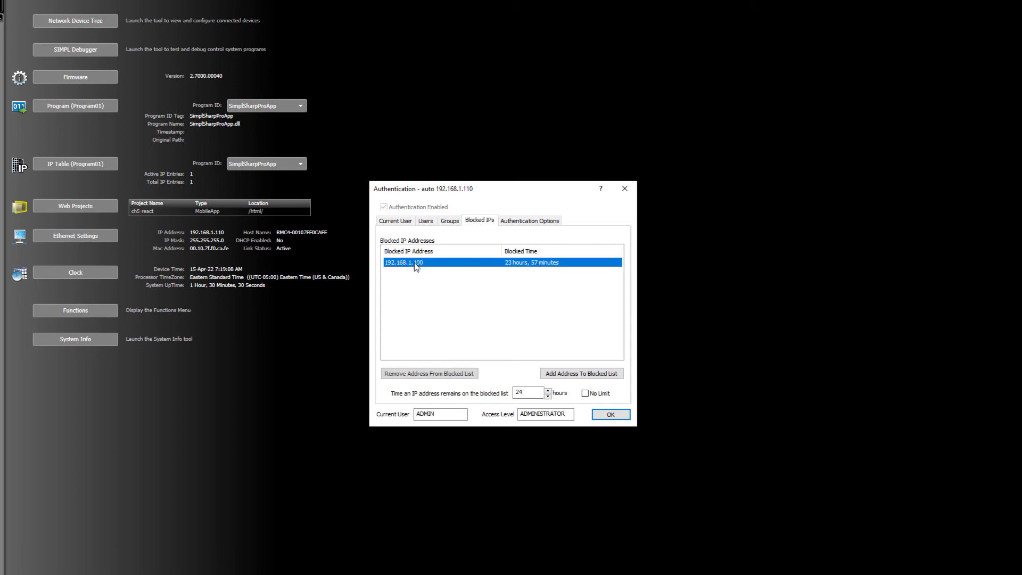
pyautogui.click(426, 374)
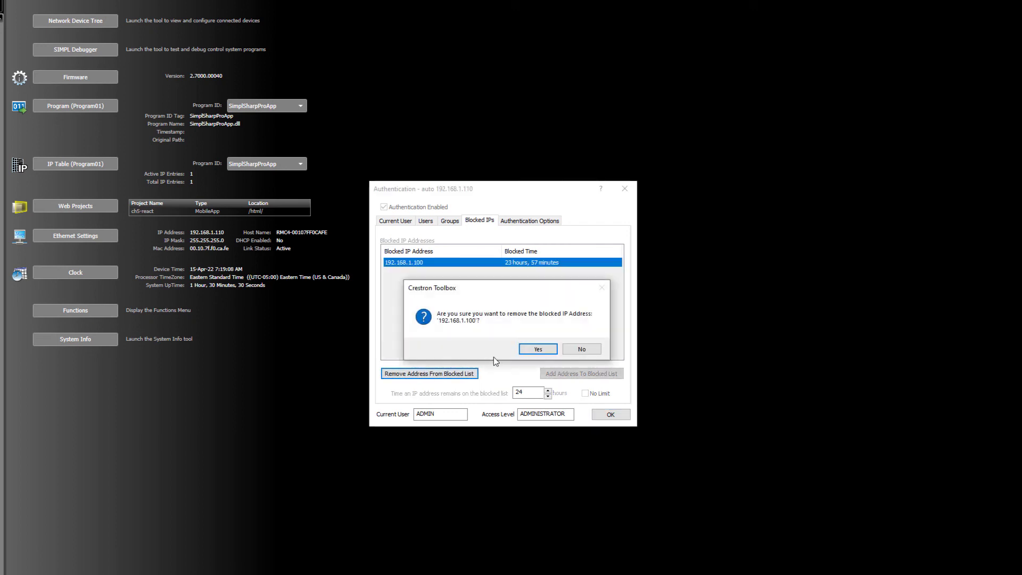
pyautogui.click(526, 352)
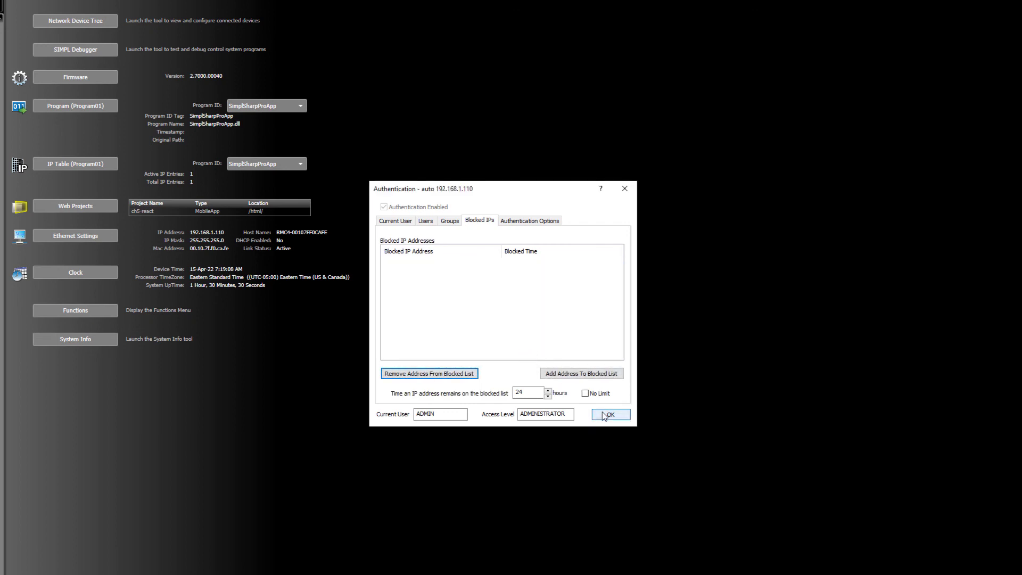